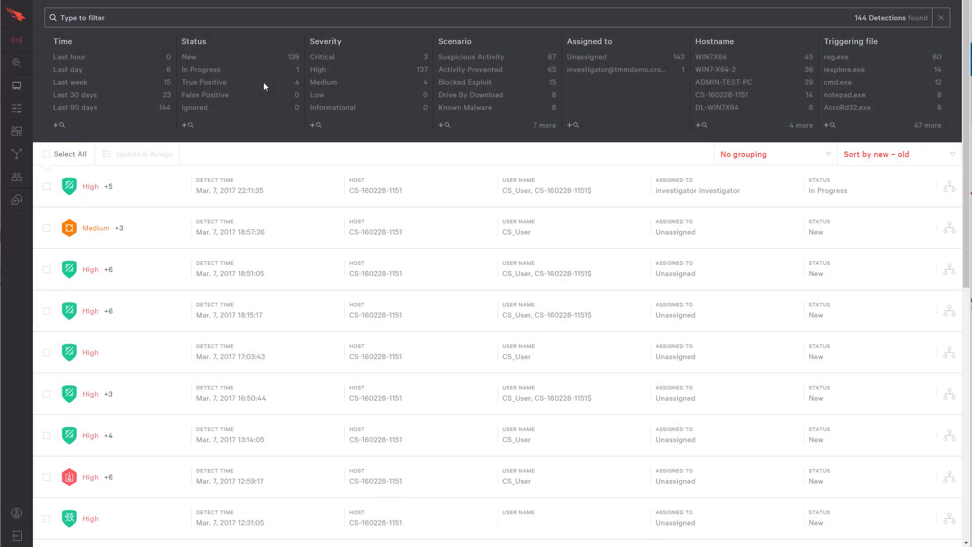
mouse_move(17, 22)
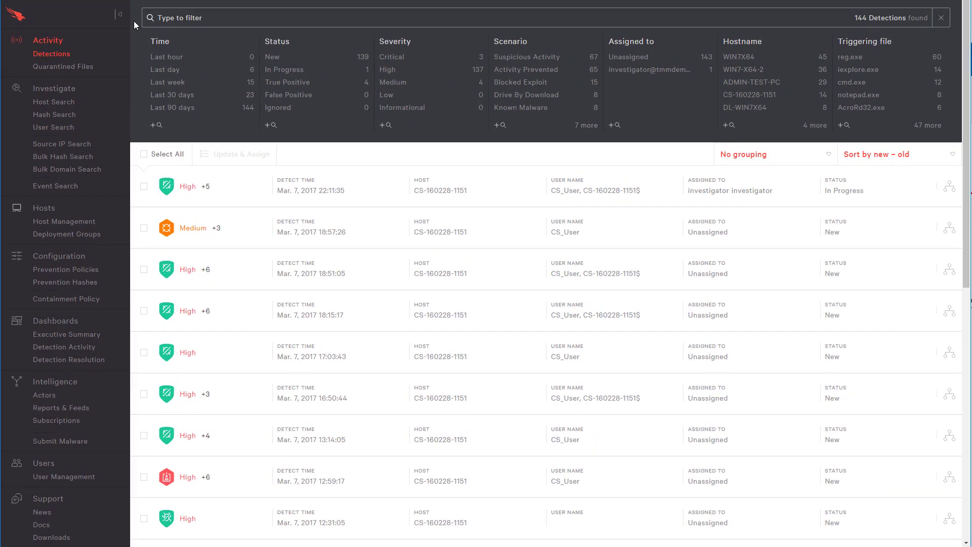
click(119, 17)
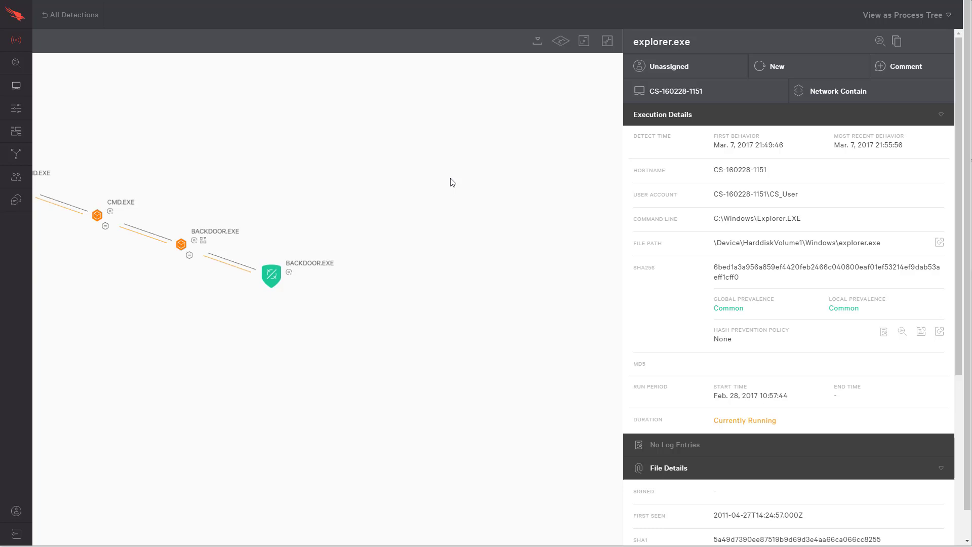
click(273, 278)
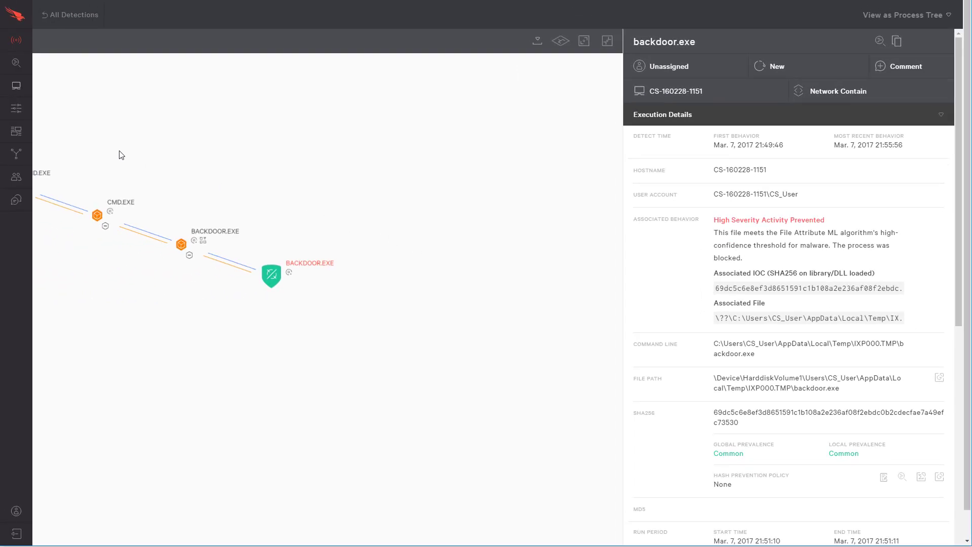
Inspect OUTLOOK.EXE, both IEXPLORE.EXE nodes and NOTEPAD.EXE, revealing drive-by download and known malware behaviors.
drag(116, 152, 550, 263)
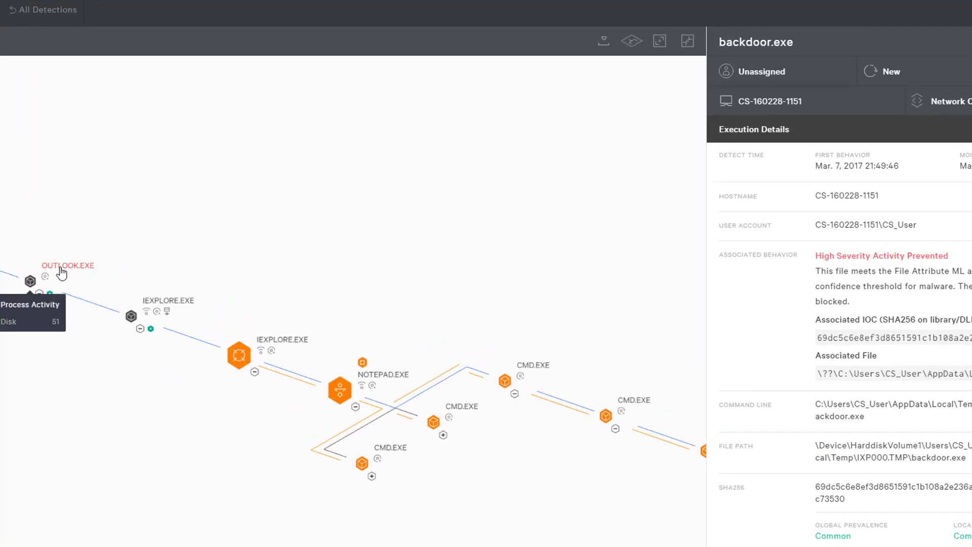
click(84, 231)
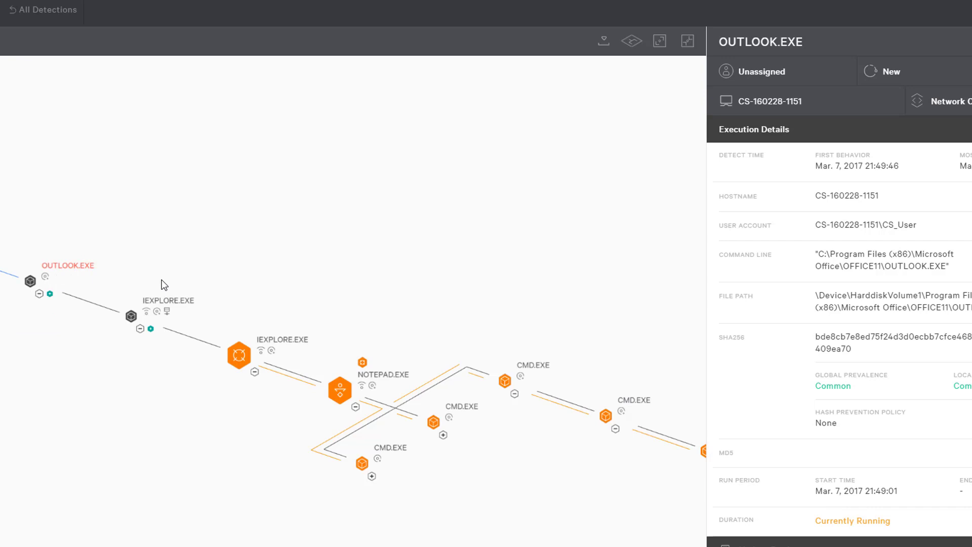
click(175, 300)
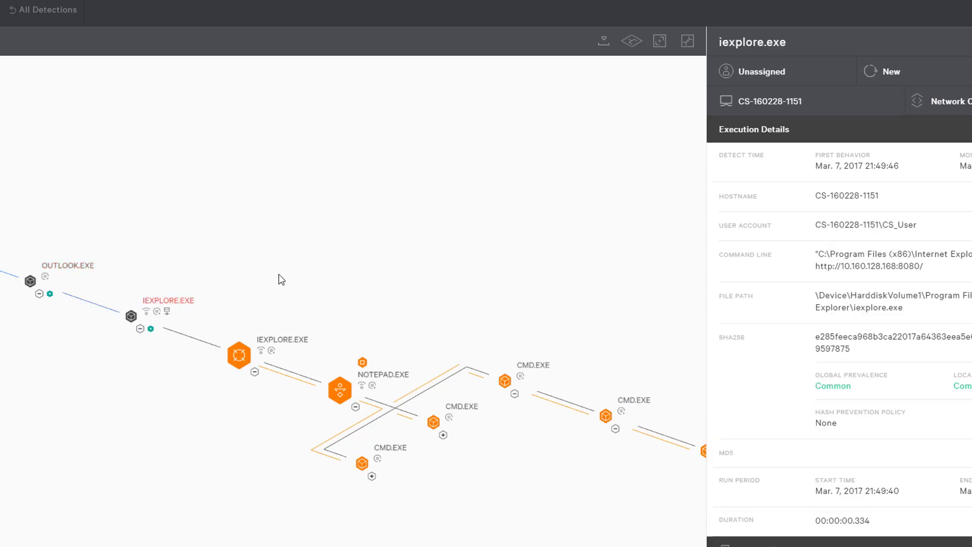
click(278, 342)
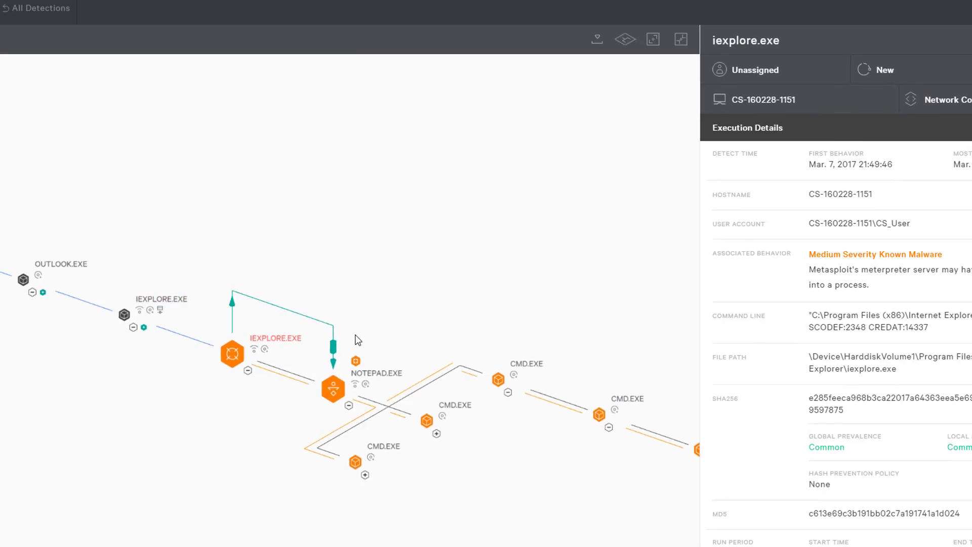
click(376, 373)
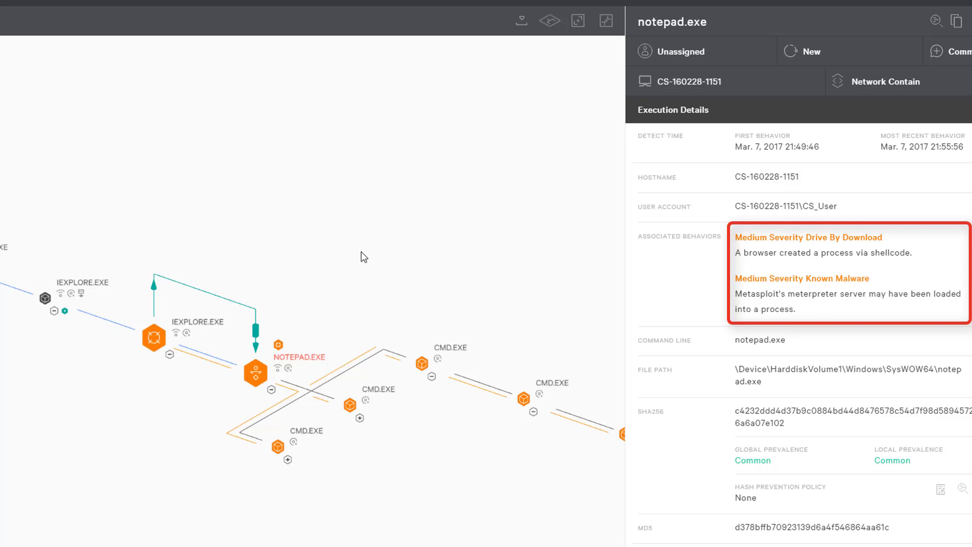
Pan the process tree up-left so the CMD and BACKDOOR.EXE nodes after notepad.exe are visible.
mouse_move(378, 297)
mouse_down()
mouse_move(288, 202)
mouse_move(191, 148)
mouse_up()
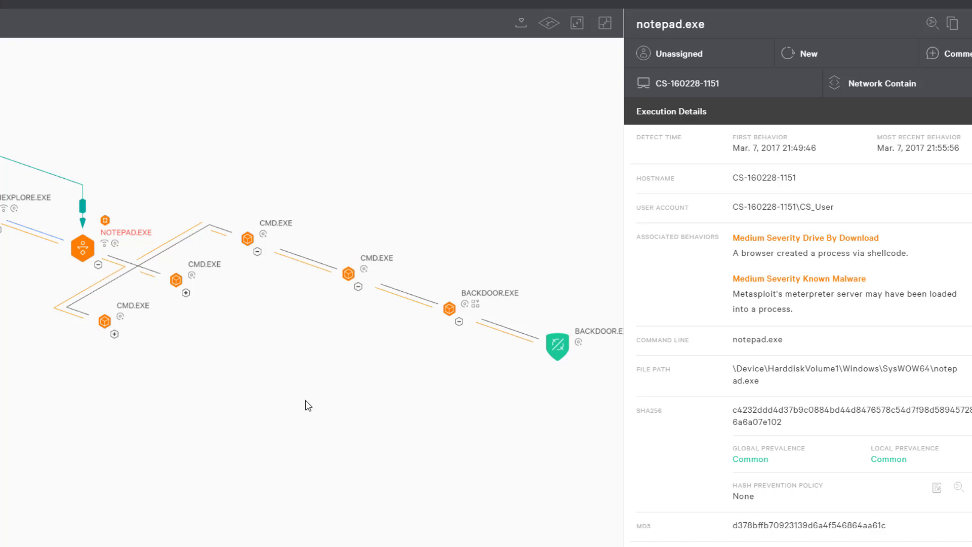
Expand the lower CMD.EXE and inspect WHOAMI.EXE and powershell.exe's -ExecutionPolicy Bypass -encodedCommand line.
click(115, 335)
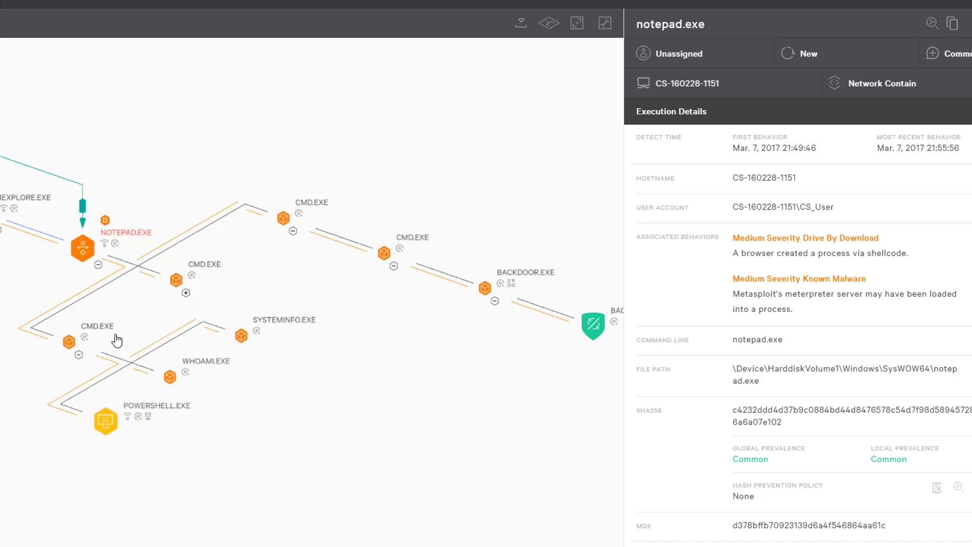
click(196, 369)
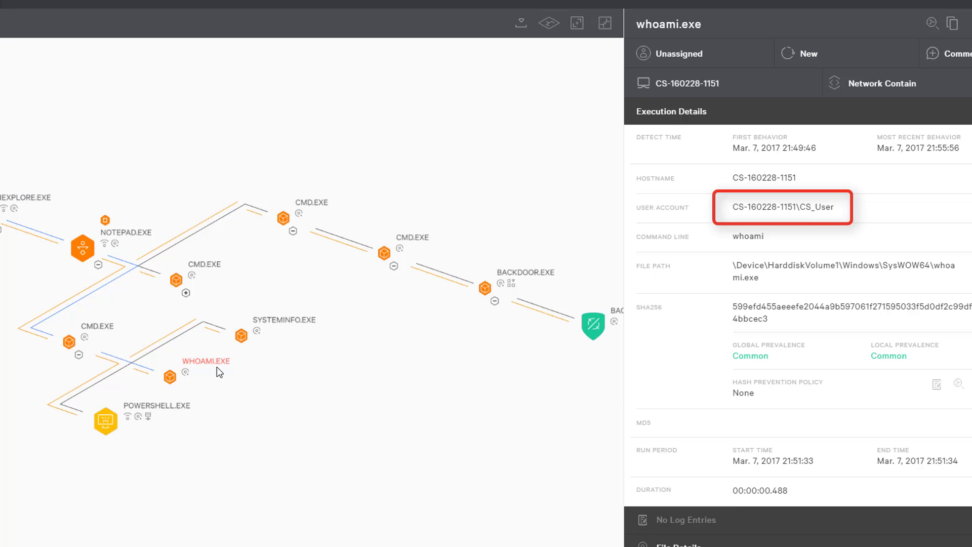
click(174, 407)
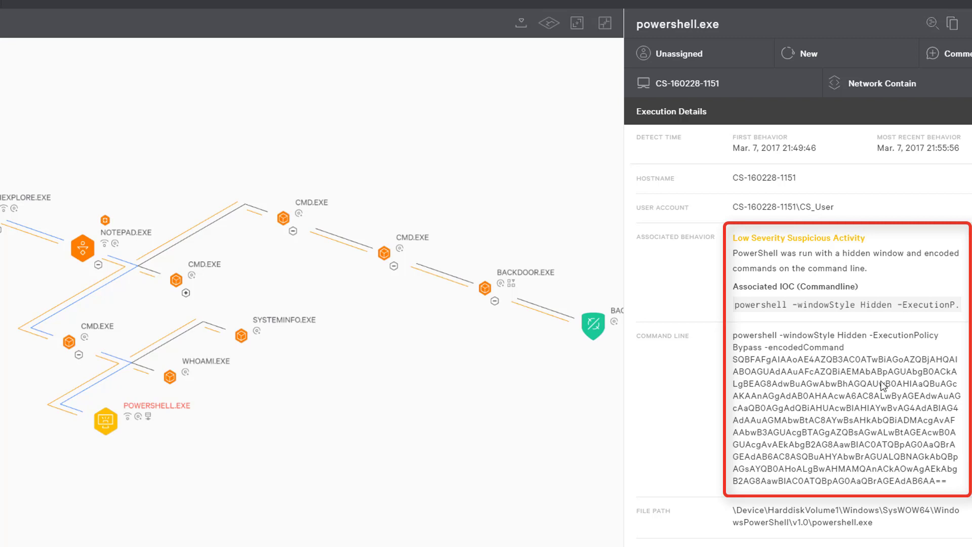
Expand the middle CMD.EXE and inspect WHOAMI.EXE, both NET.EXE commands and PING.EXE's systemlowcheck.com intel hit.
click(186, 294)
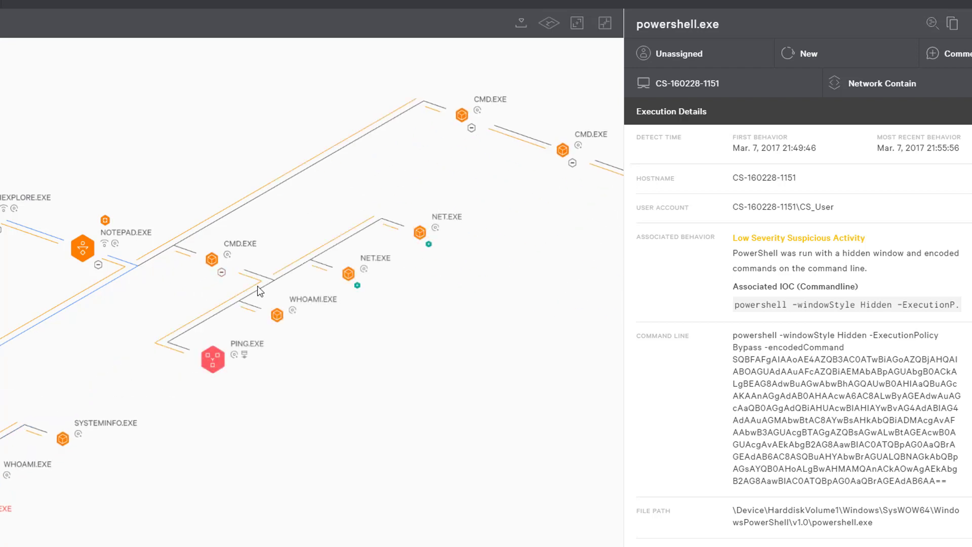
click(304, 304)
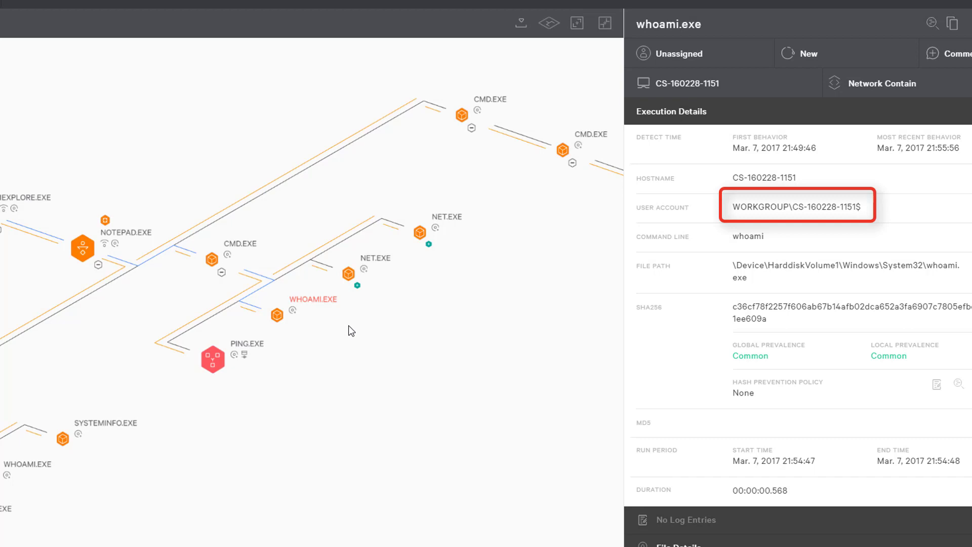
click(382, 264)
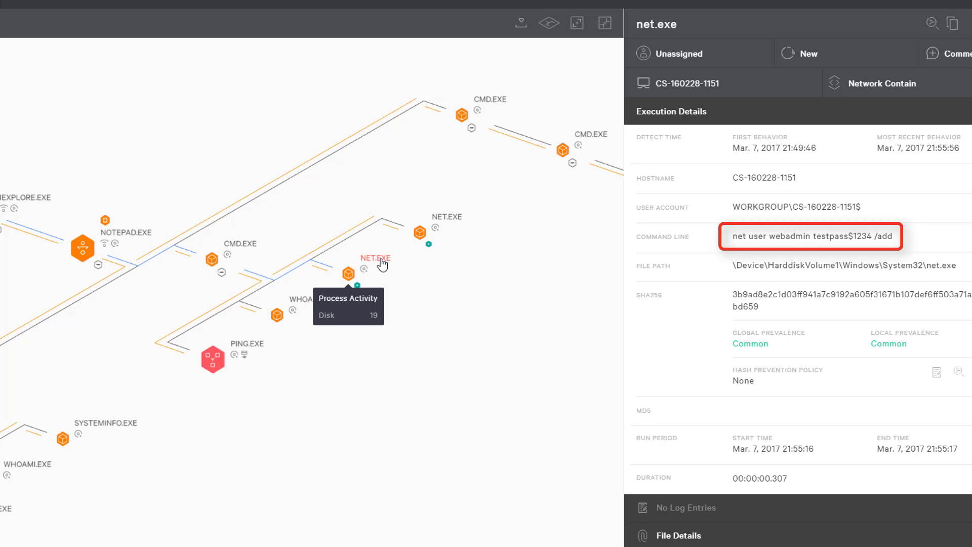
click(448, 221)
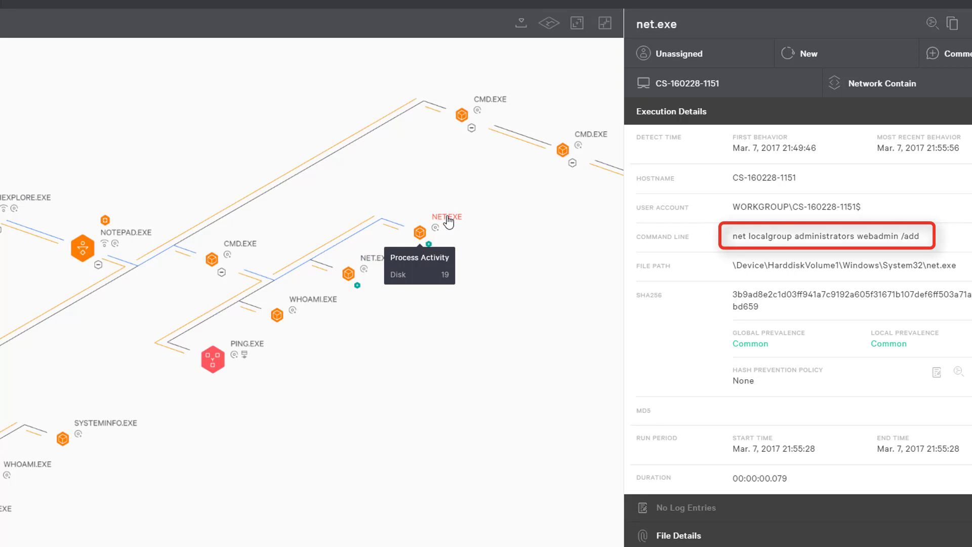
click(247, 348)
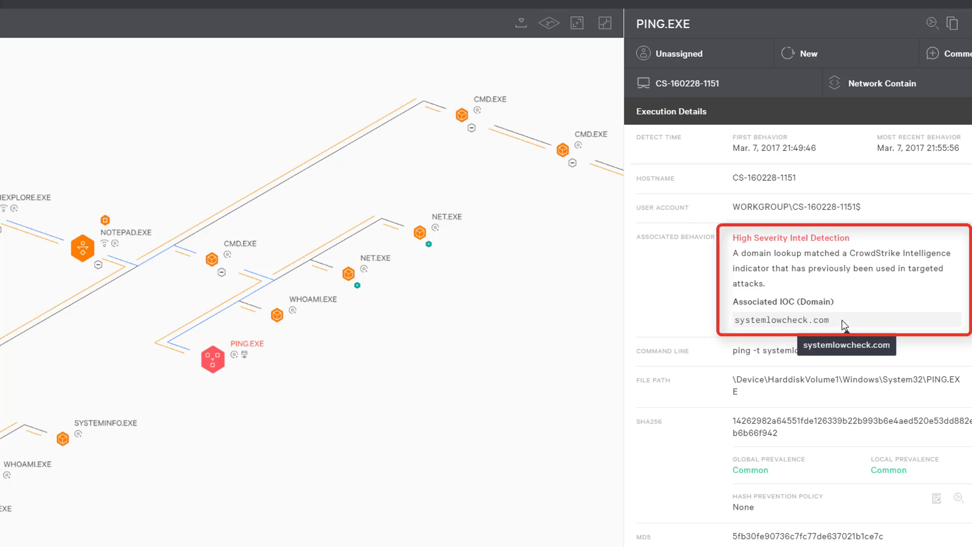
Copy the IOC domain systemlowcheck.com from PING.EXE's detection details.
drag(792, 321, 735, 320)
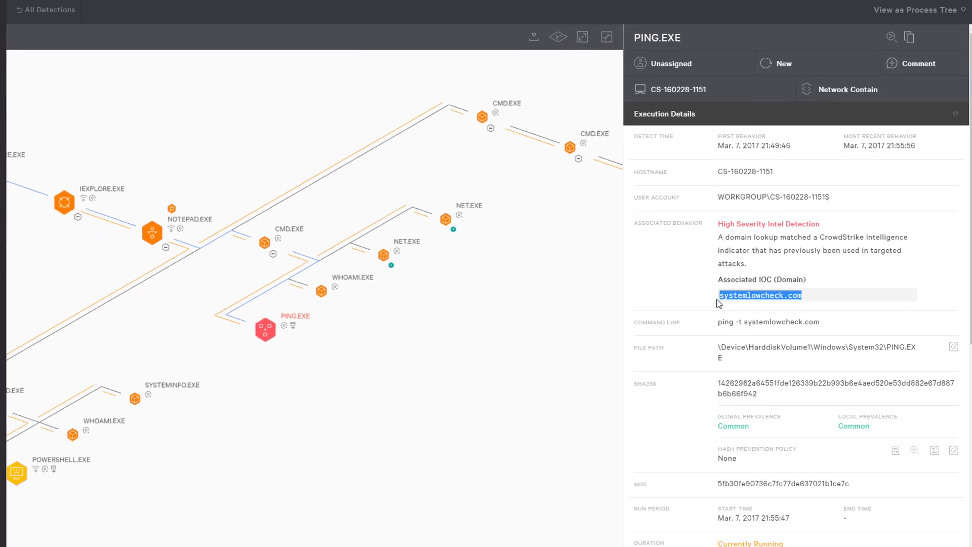
right_click(786, 324)
click(765, 294)
Filter the Intelligence Actors page by systemlowcheck.com, leaving only FANCY BEAR.
mouse_move(21, 162)
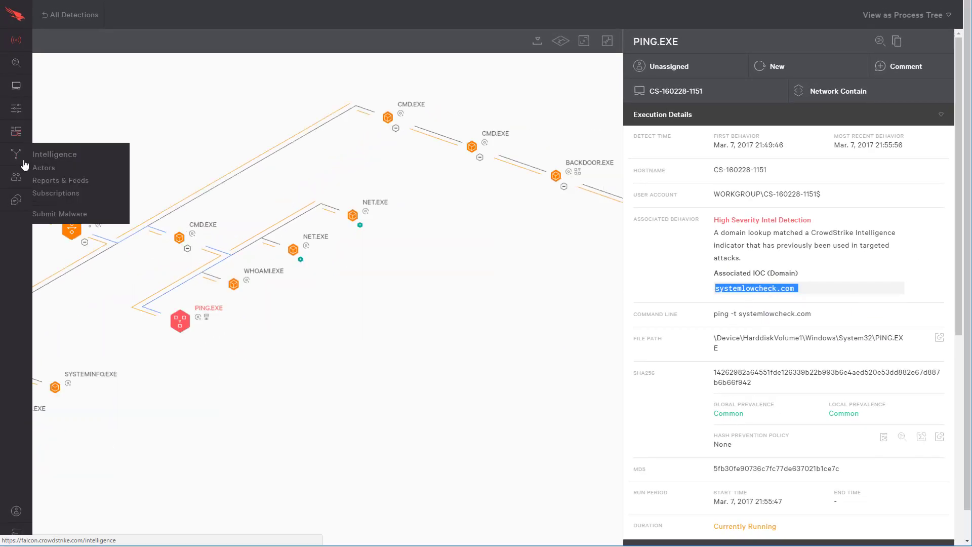
right_click(47, 171)
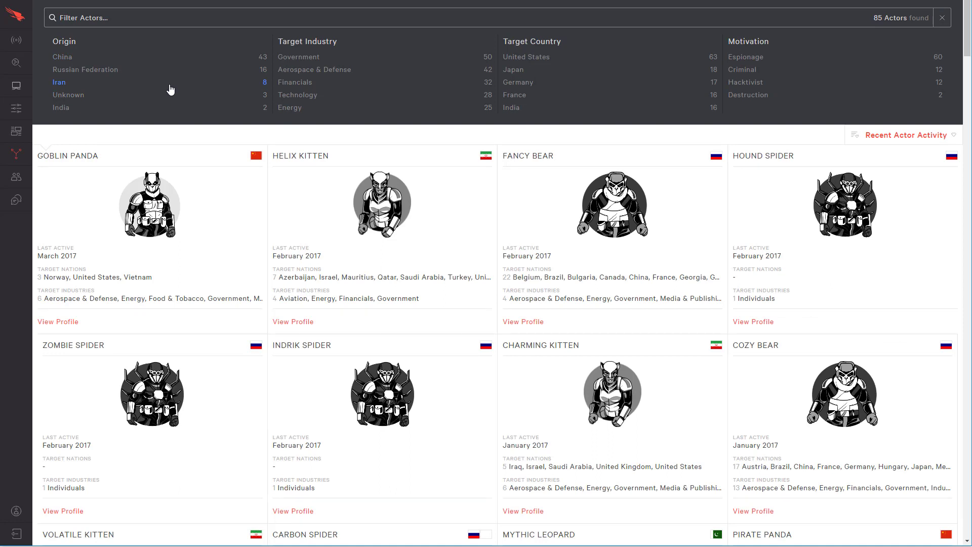
right_click(92, 18)
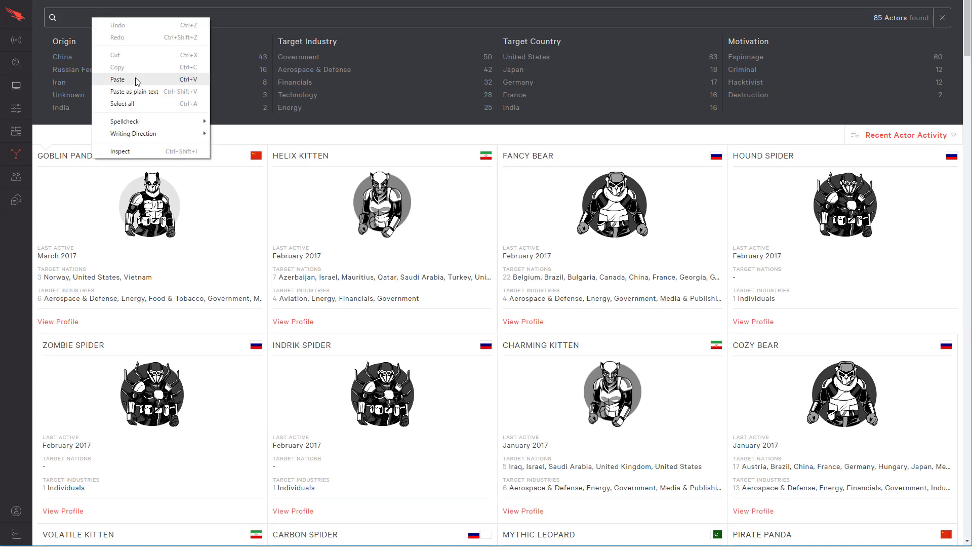
click(117, 80)
key(Return)
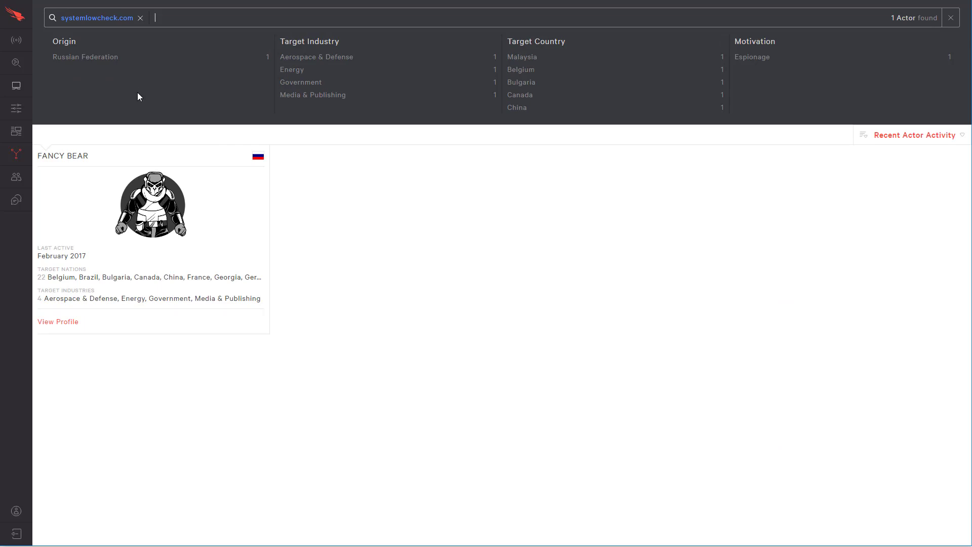
Open the FANCY BEAR profile and copy the Command and Control domains from its Kill Chain.
click(146, 201)
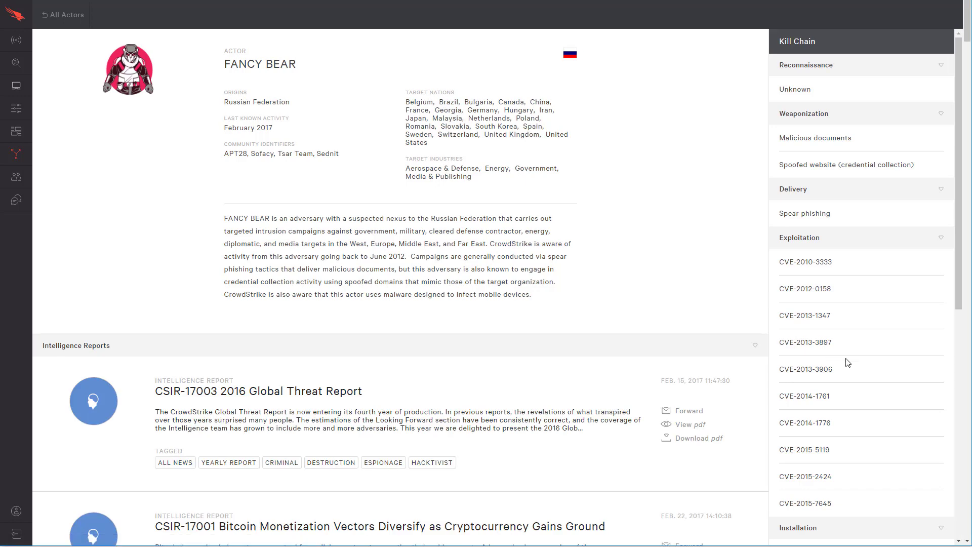
scroll(848, 363, down, 8)
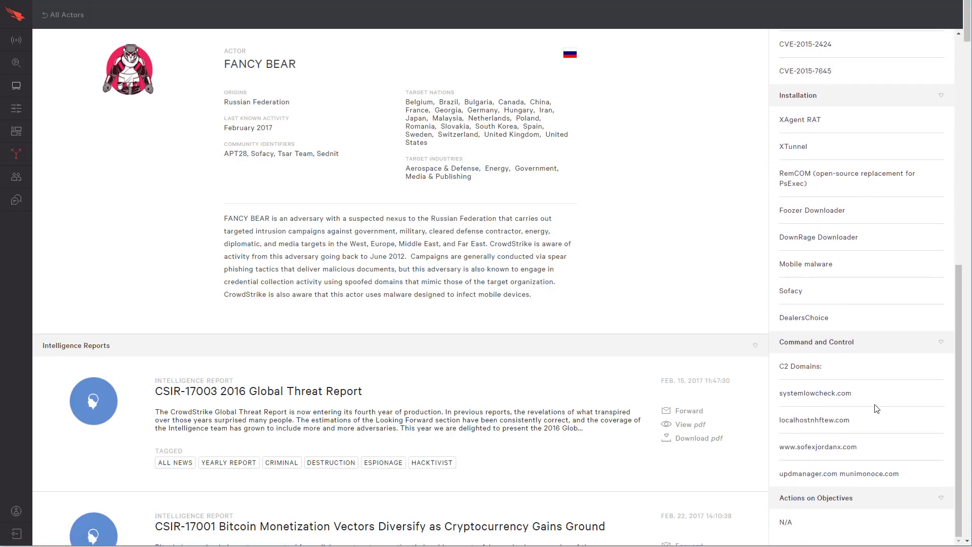
drag(914, 480, 779, 395)
right_click(789, 391)
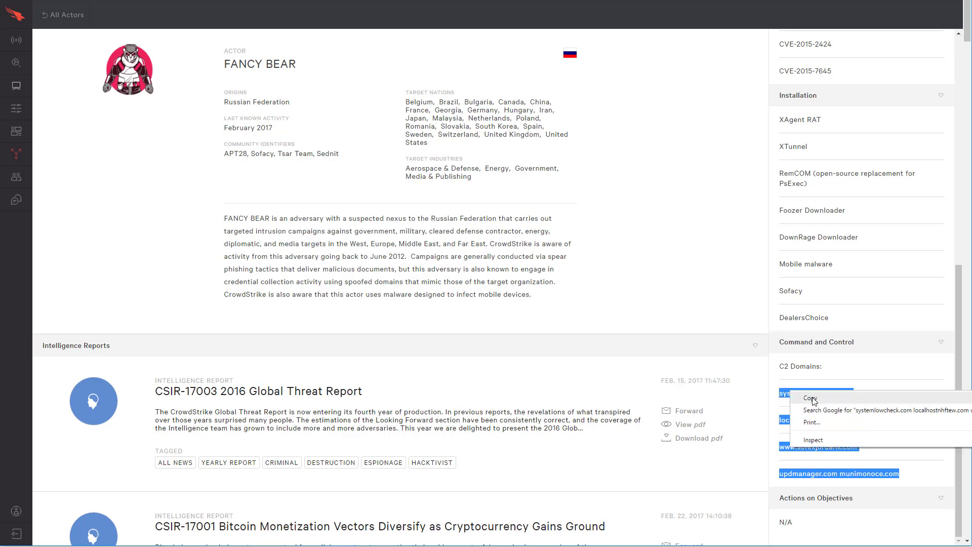
click(811, 399)
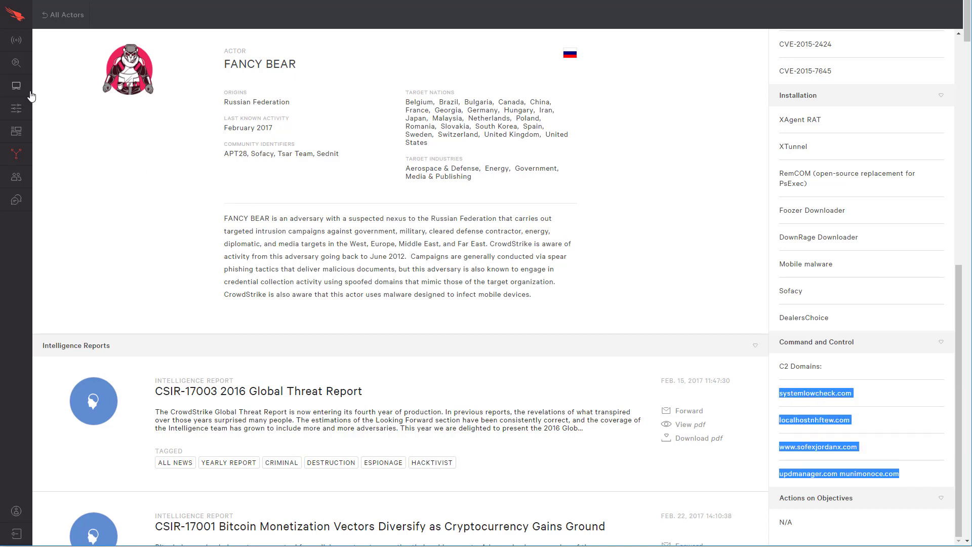
Paste the copied Fancy Bear C2 domains into Investigate's Bulk Domain Search.
mouse_move(16, 67)
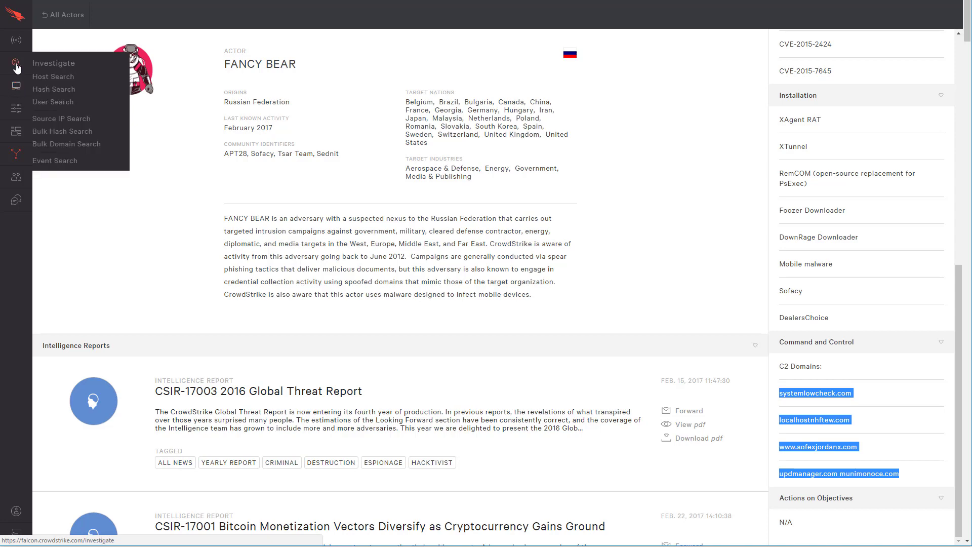
click(86, 145)
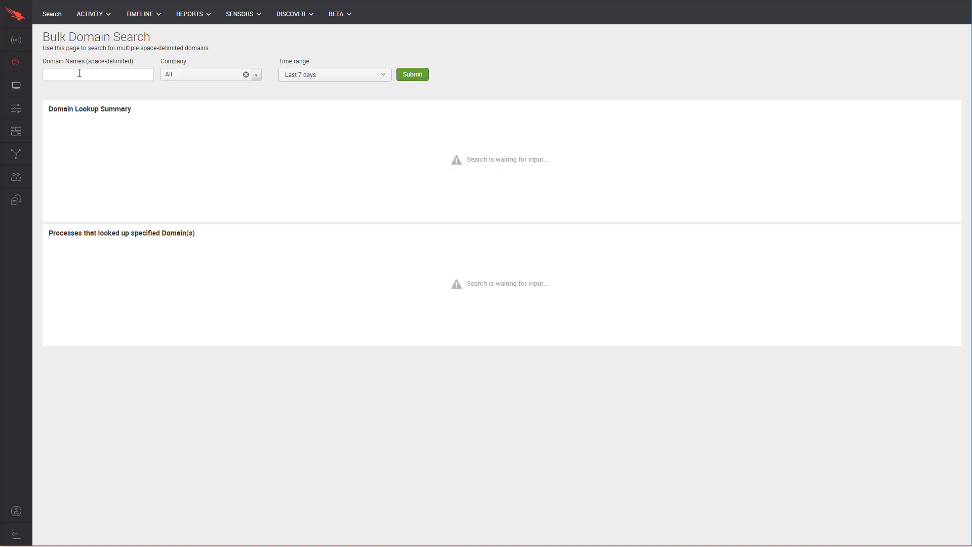
right_click(79, 73)
click(118, 136)
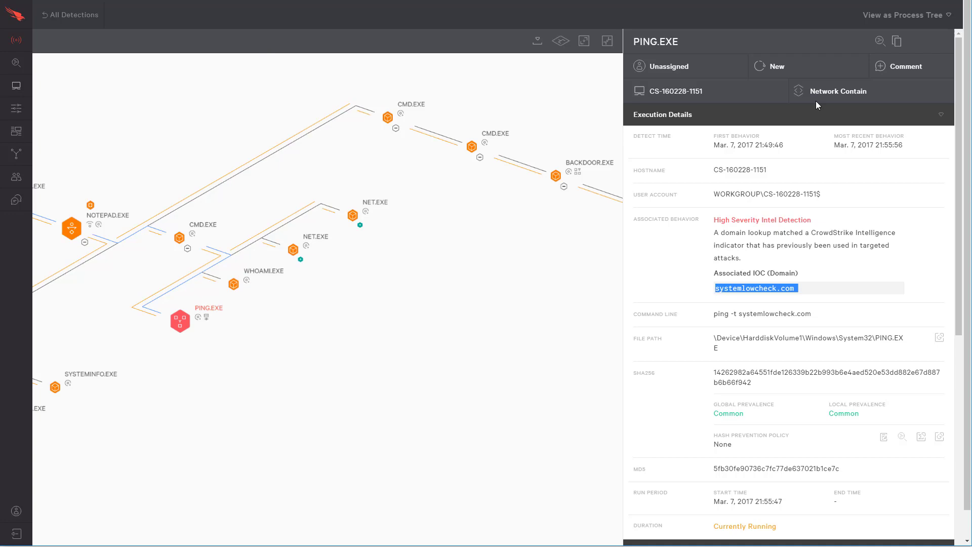
click(832, 95)
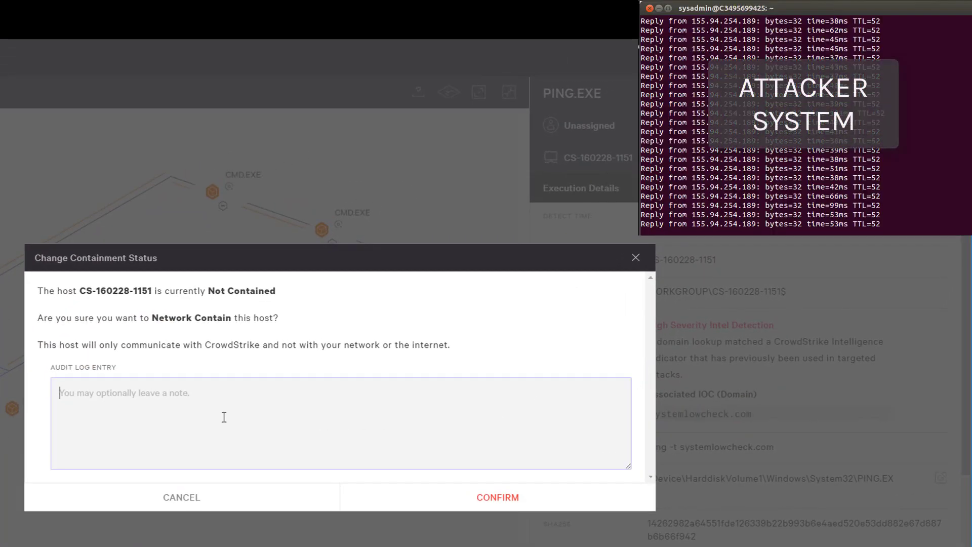
text(active attack)
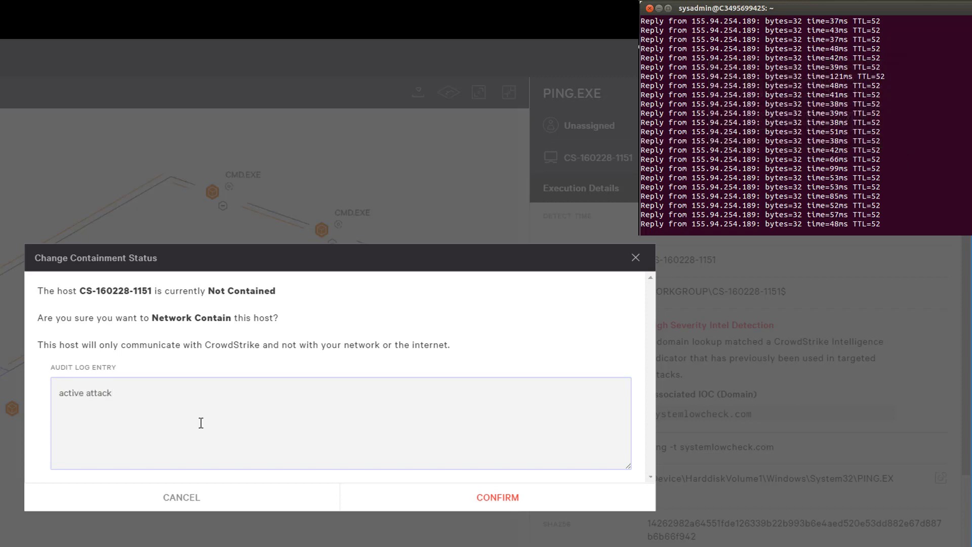
click(520, 502)
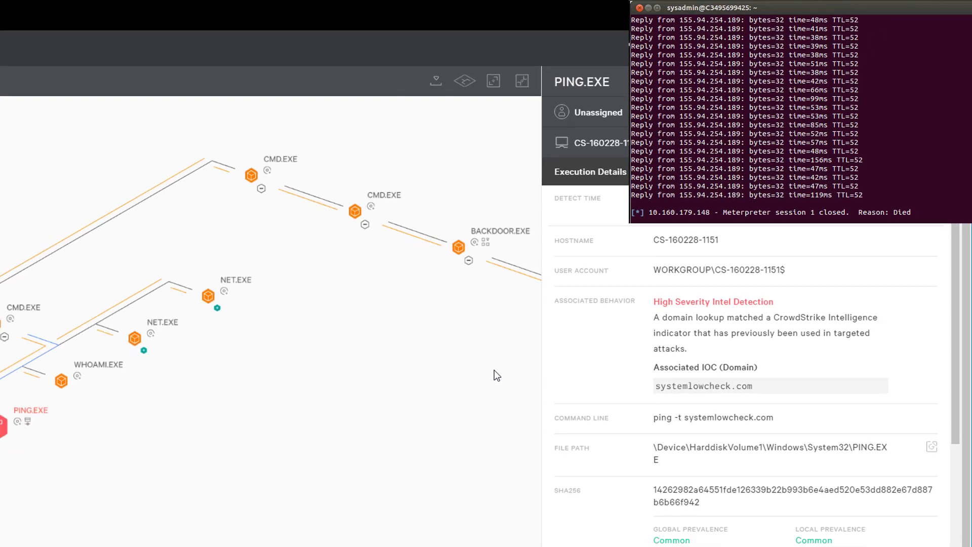
Assign the PING.EXE detection to the investigator account and set its status to In Progress.
click(602, 113)
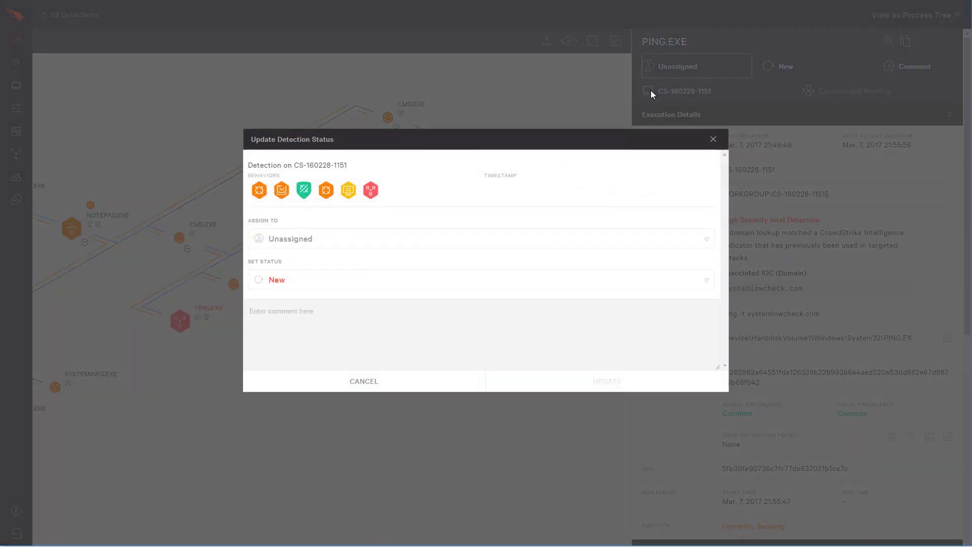
click(287, 243)
text(investi)
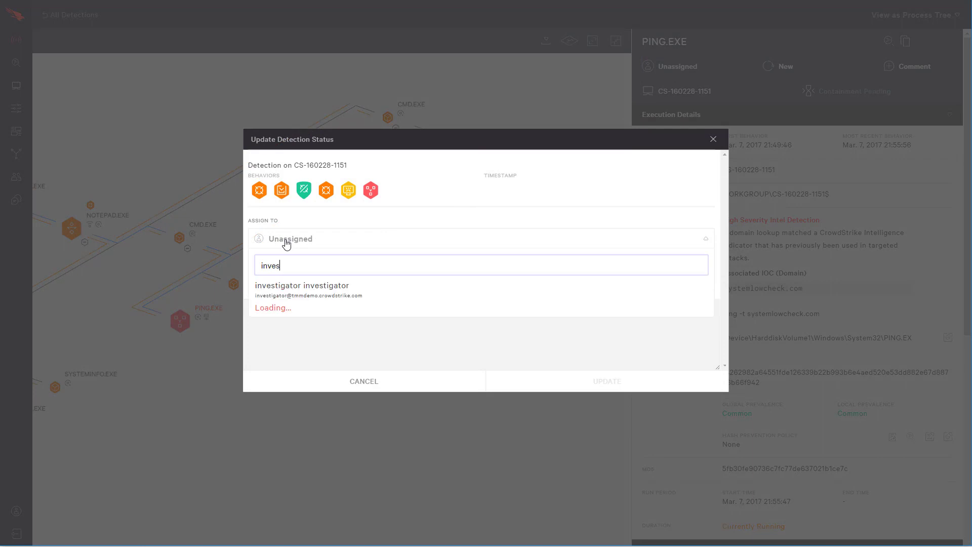
click(321, 289)
click(313, 285)
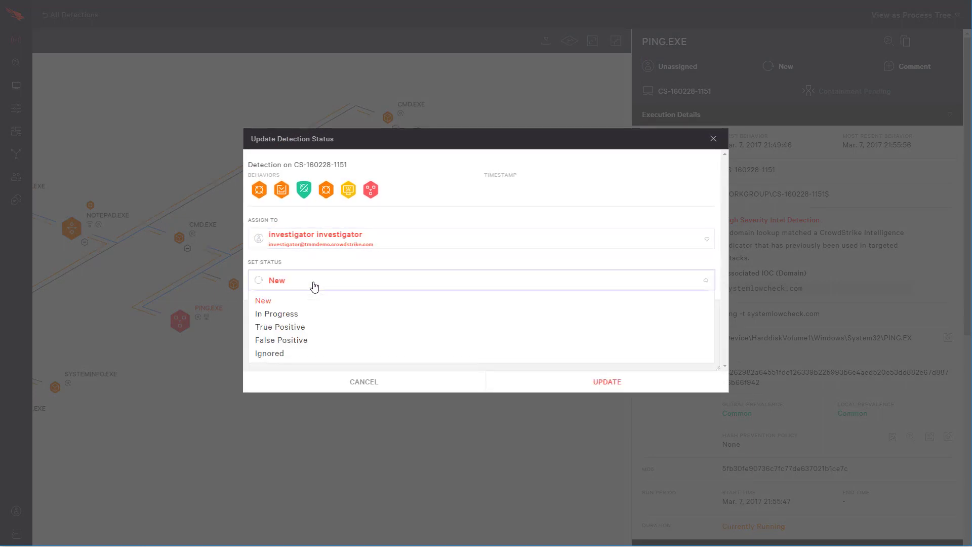
click(286, 314)
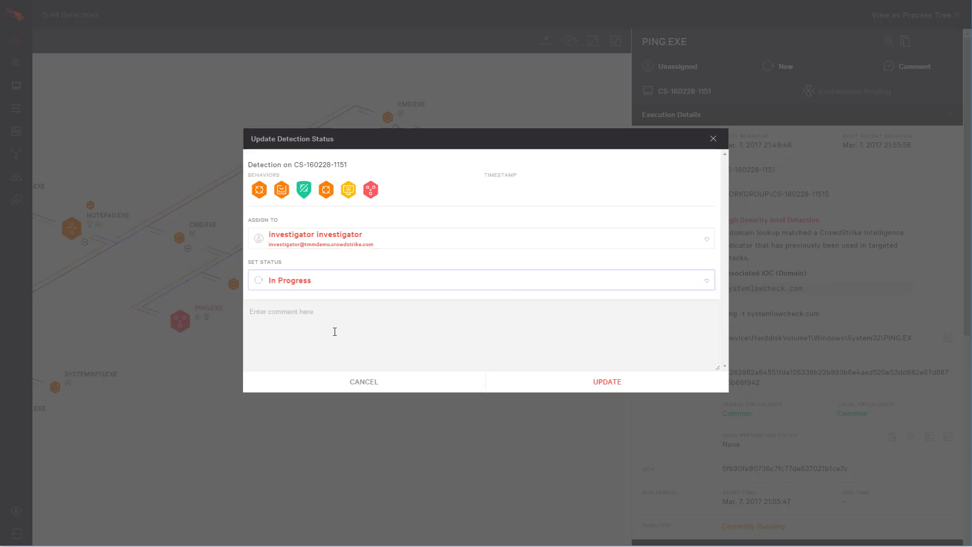
click(610, 384)
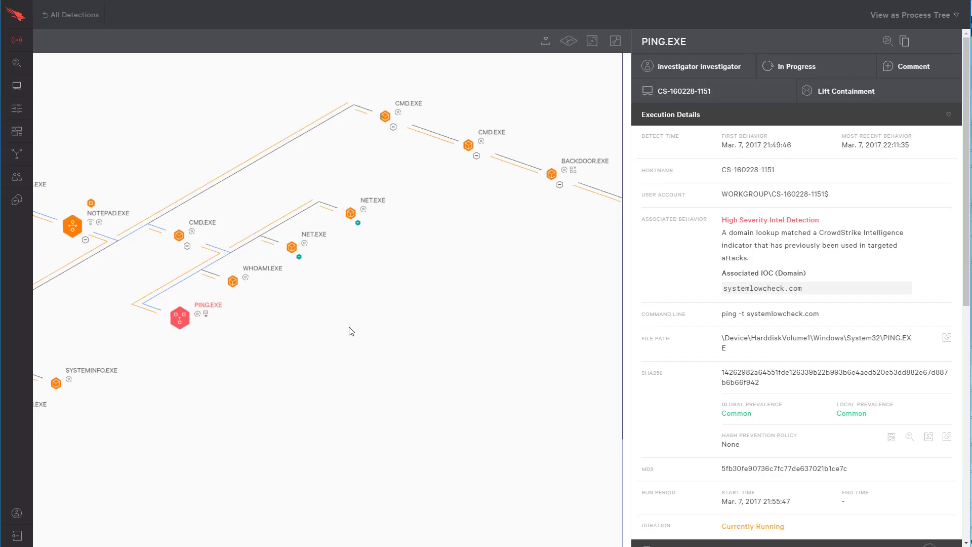
Show the NOTEPAD.EXE execution details: Drive By Download, Medium severity, one quarantined file.
click(74, 231)
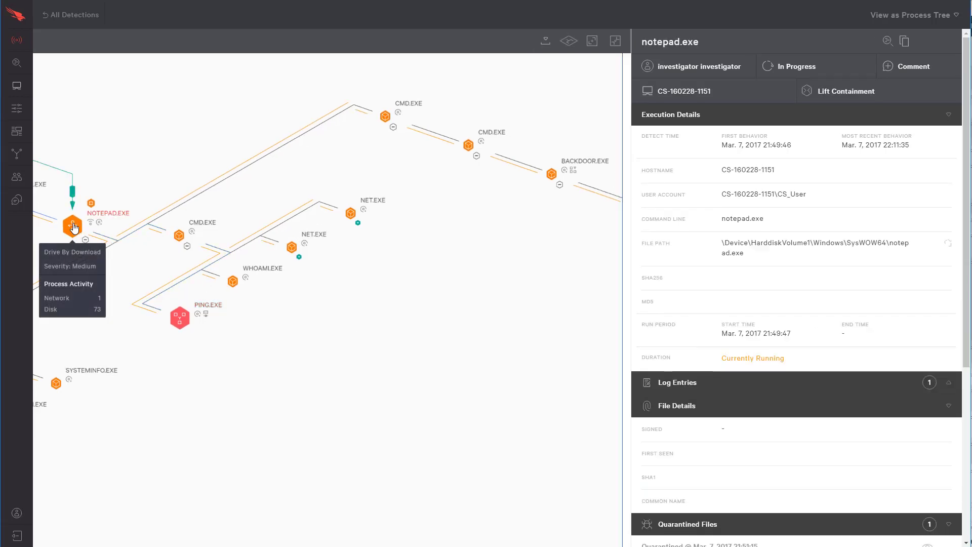